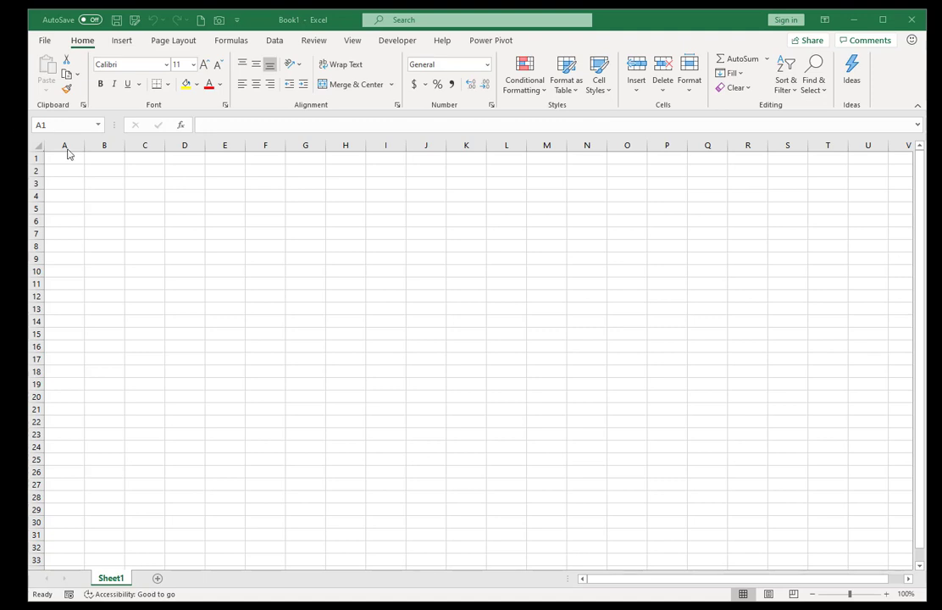
- Enter the column headers Item, Month and Amount in cells A1 to C1
{"action": "left_click", "coordinate": [108, 178]}
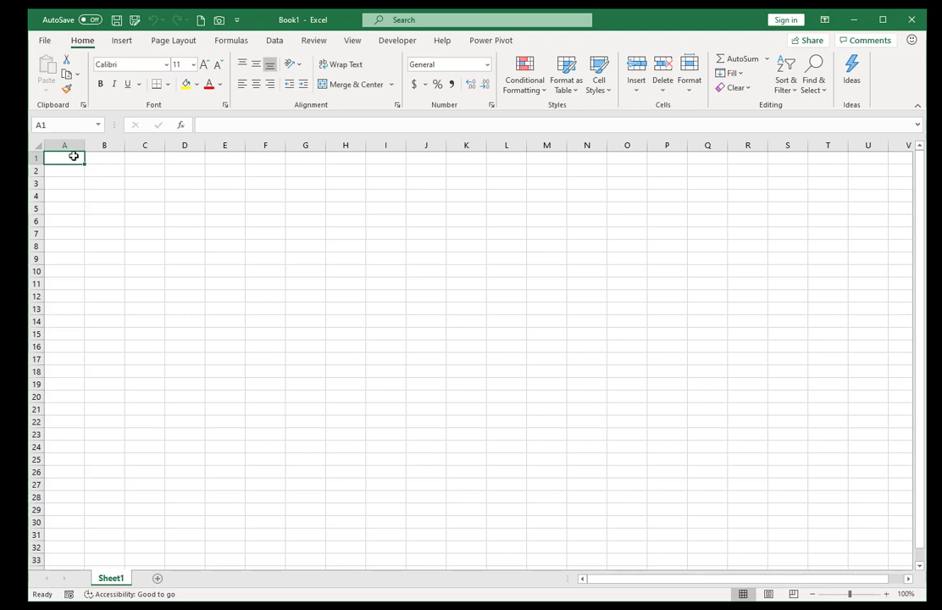
{"action": "type", "text": "Item"}
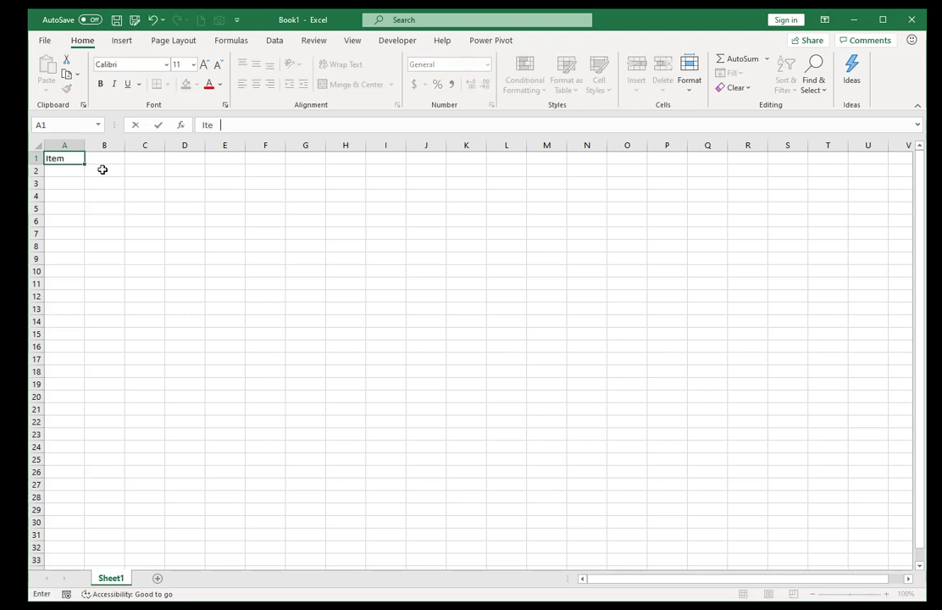
{"action": "key", "text": "Tab"}
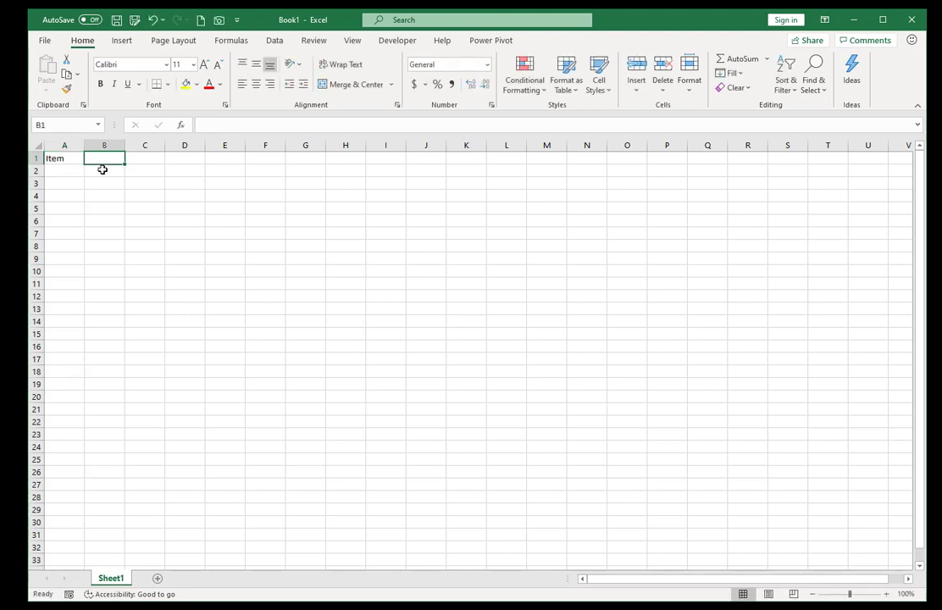
{"action": "type", "text": "Month"}
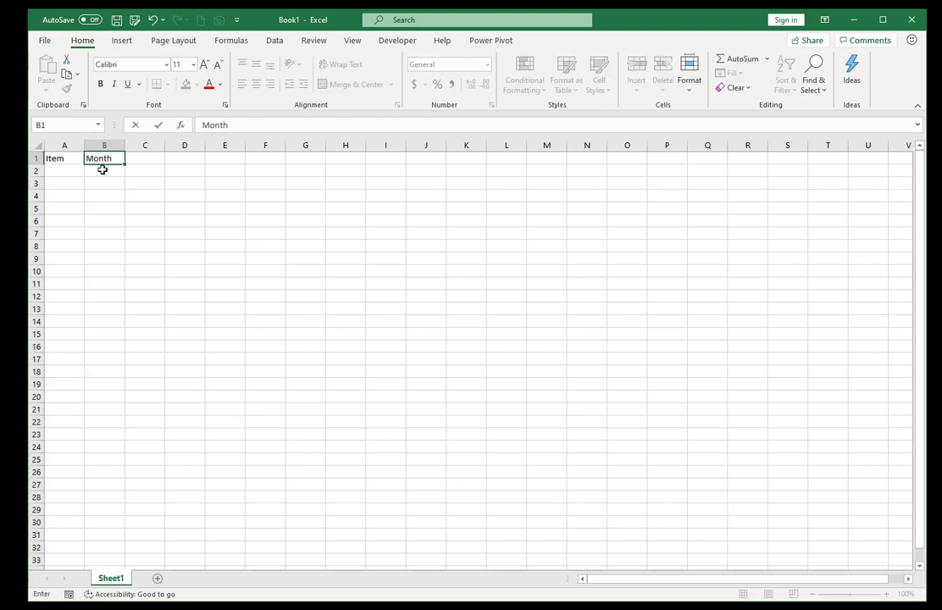
{"action": "key", "text": "Tab"}
{"action": "type", "text": "Amount"}
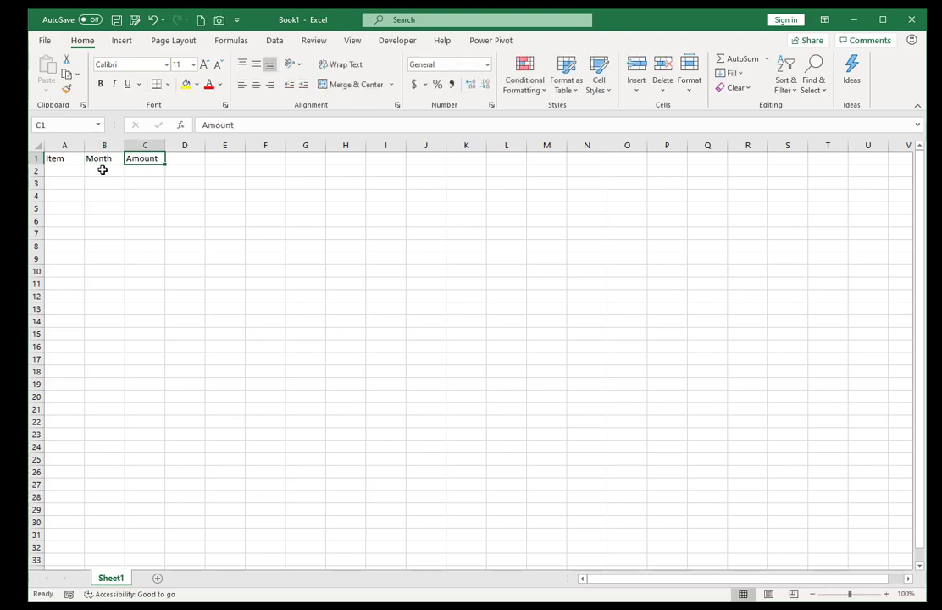
{"action": "key", "text": "Return"}
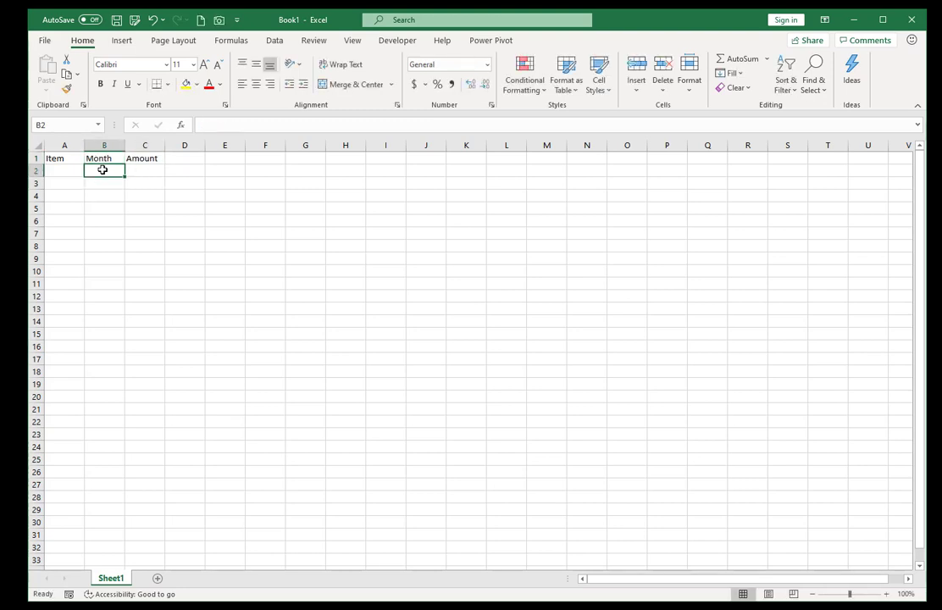
- Fill the Item column with 1 and 2 and the Month column with Jan and Feb in rows 2 and 3
{"action": "type", "text": "1"}
{"action": "key", "text": "Return"}
{"action": "type", "text": "2"}
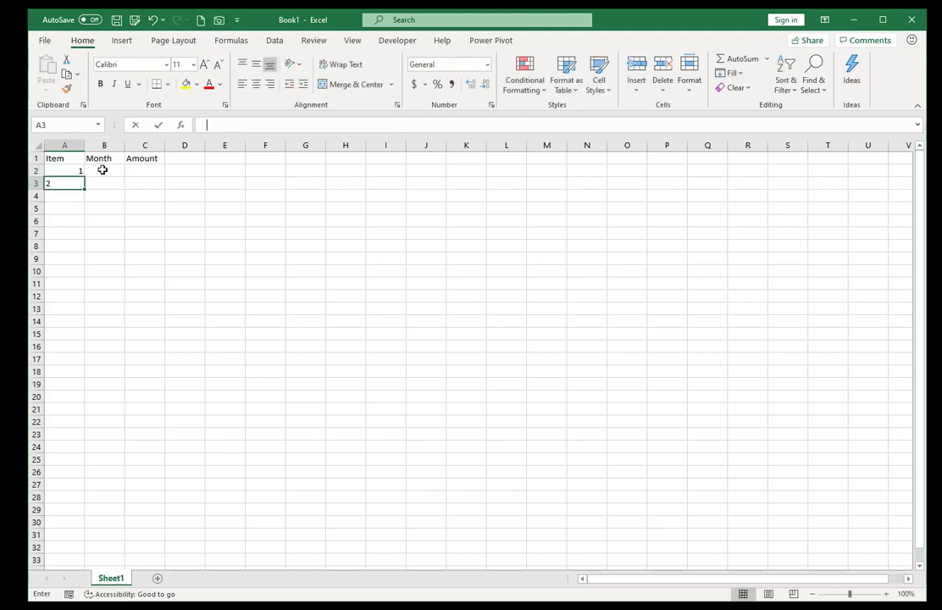
{"action": "left_click", "coordinate": [103, 169]}
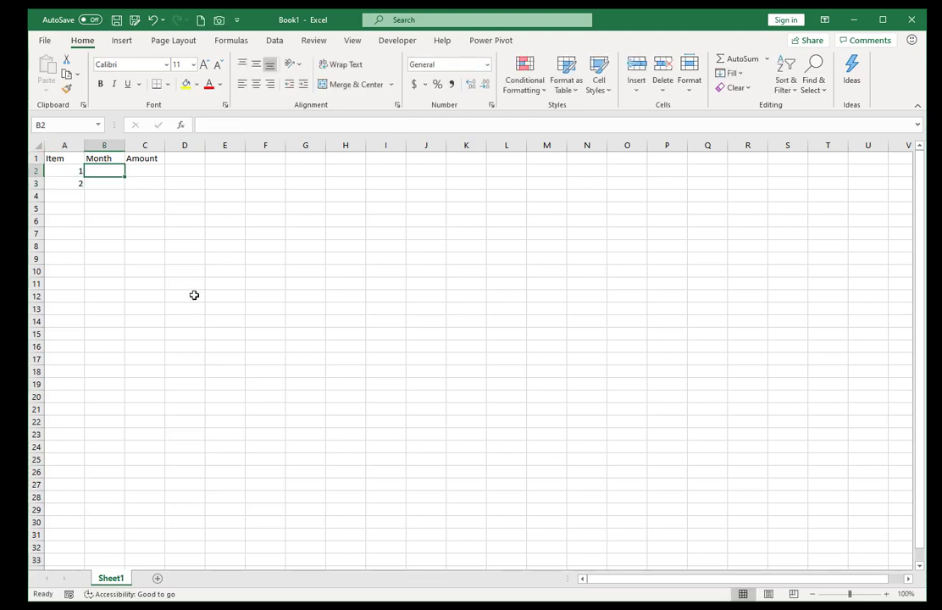
{"action": "type", "text": "Jan"}
{"action": "key", "text": "Return"}
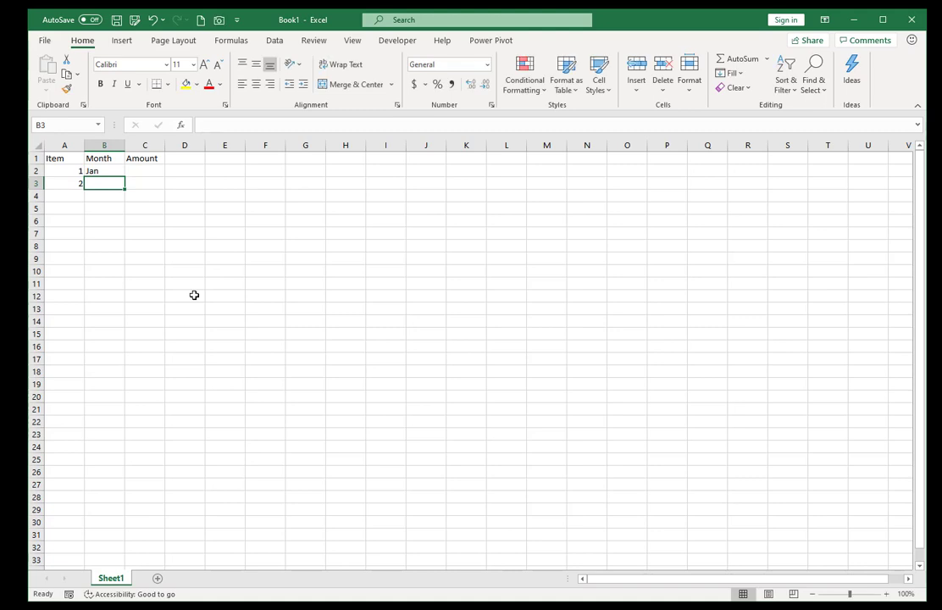
{"action": "type", "text": "Feb"}
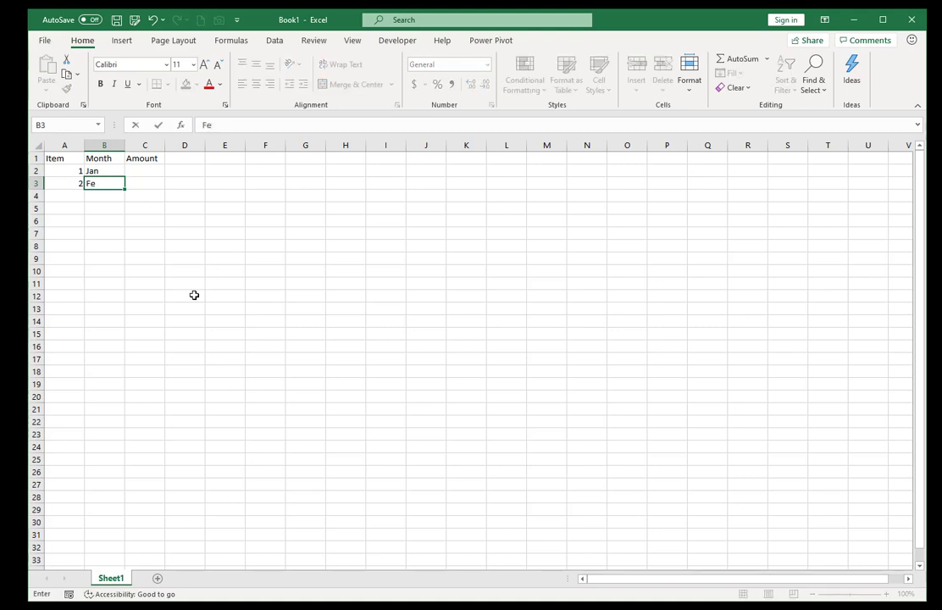
{"action": "key", "text": "Tab"}
- Enter the amounts 100 for Jan in C2 and 800 for Feb in C3
{"action": "key", "text": "Up"}
{"action": "type", "text": "100"}
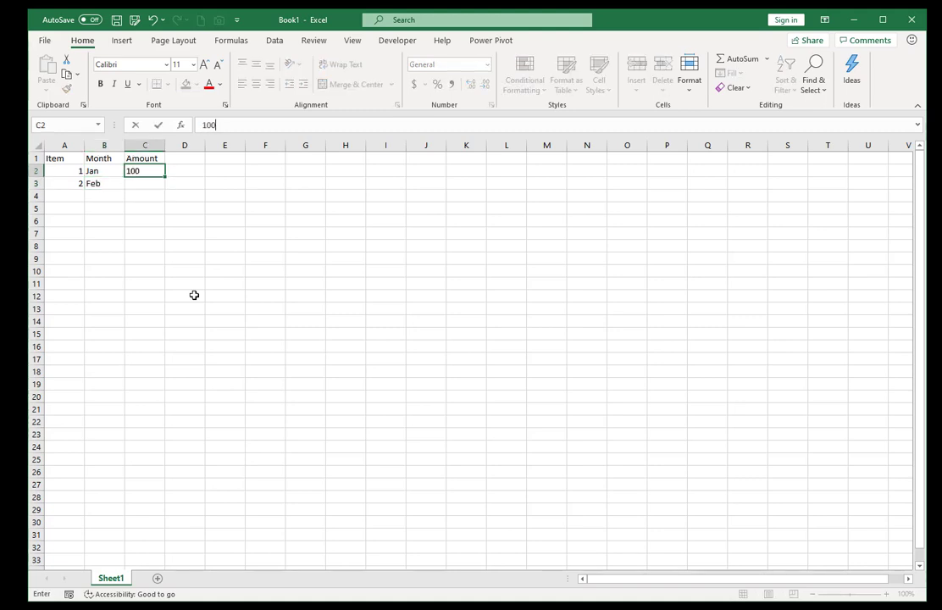
{"action": "key", "text": "Return"}
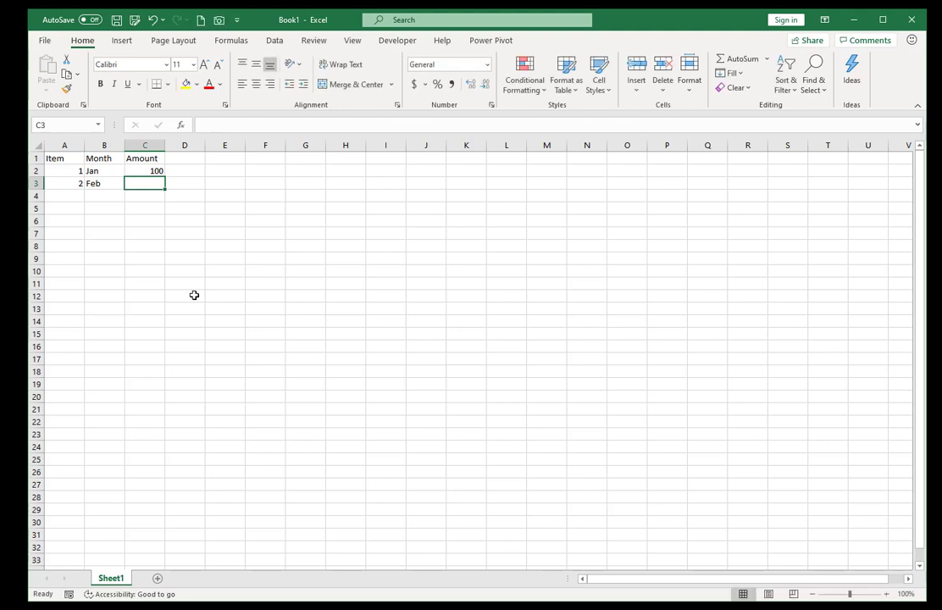
{"action": "type", "text": "800"}
{"action": "key", "text": "ctrl+Return"}
- Convert the range A1:C3 into a table with headers
{"action": "left_click", "coordinate": [122, 39]}
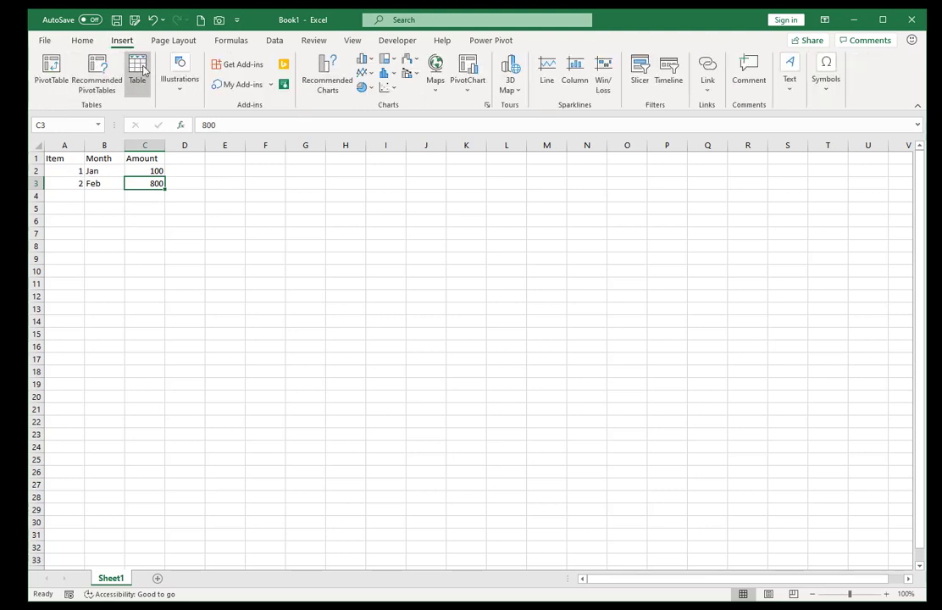
{"action": "left_click", "coordinate": [136, 72]}
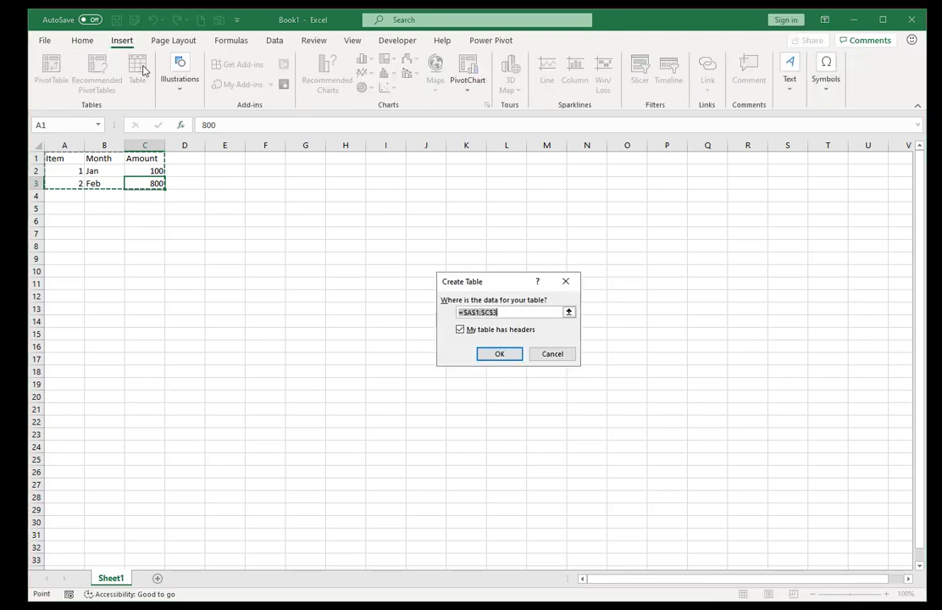
{"action": "left_click", "coordinate": [511, 355]}
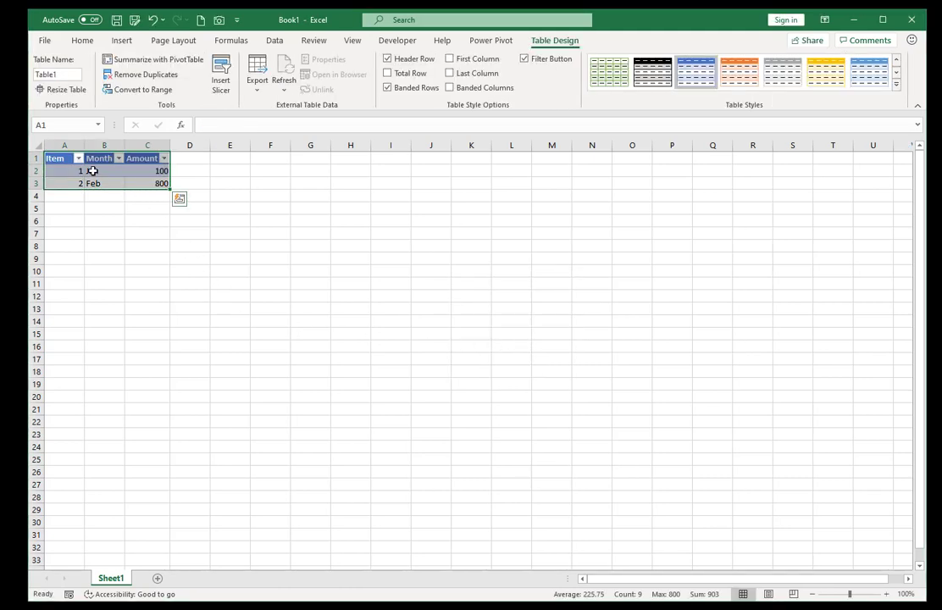
- Create a PivotTable from Table1 on the existing worksheet at cell G5
{"action": "left_click", "coordinate": [131, 65]}
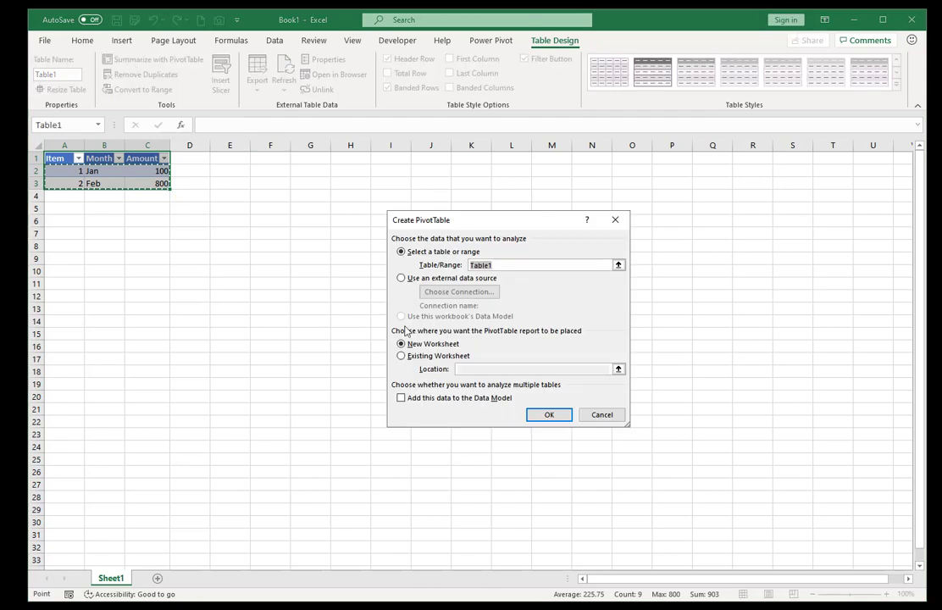
{"action": "left_click", "coordinate": [428, 356]}
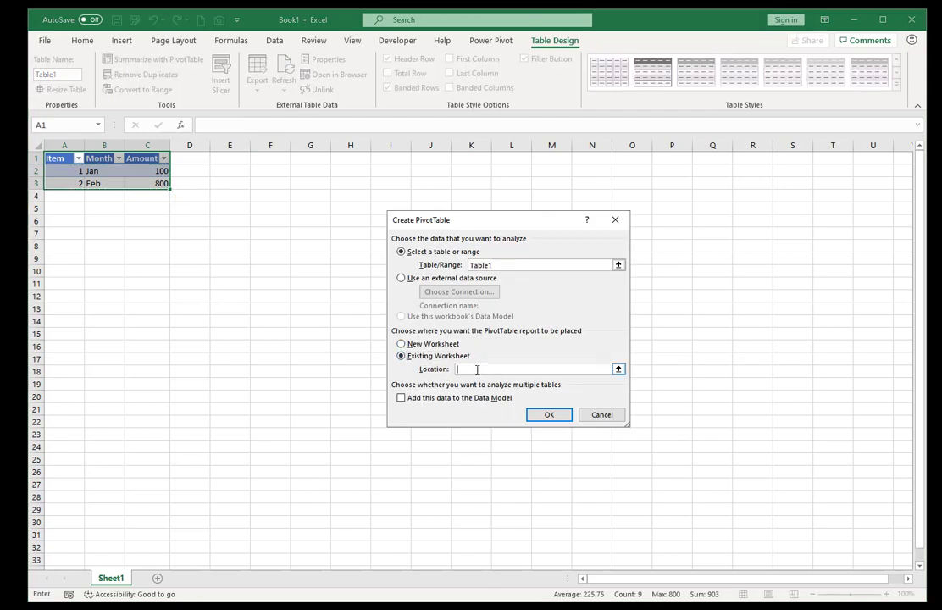
{"action": "left_click", "coordinate": [310, 207]}
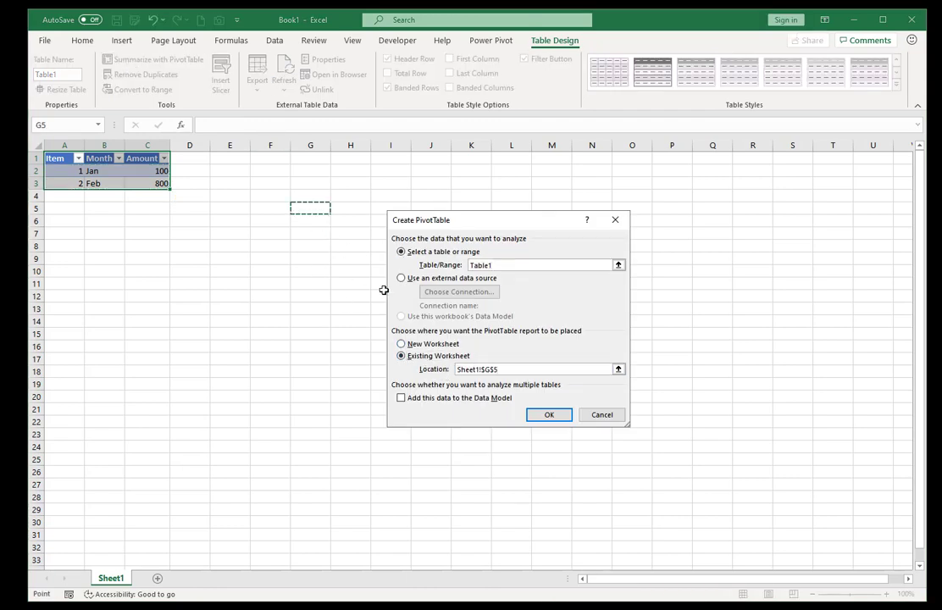
{"action": "left_click", "coordinate": [549, 415]}
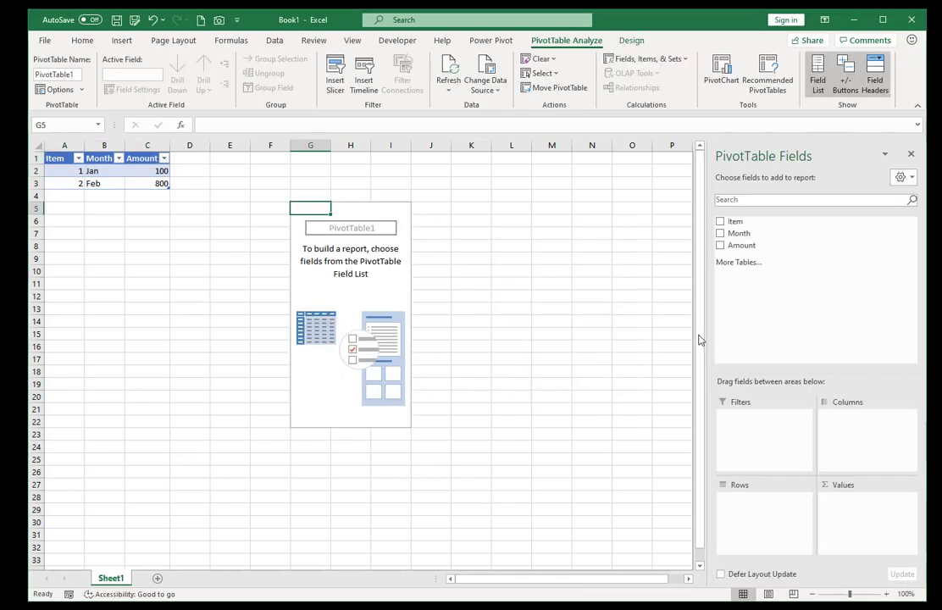
- Lay out the PivotTable with Amount as the summed value, Item as rows and Month as the report filter
{"action": "left_click_drag", "start_coordinate": [757, 251], "coordinate": [861, 513]}
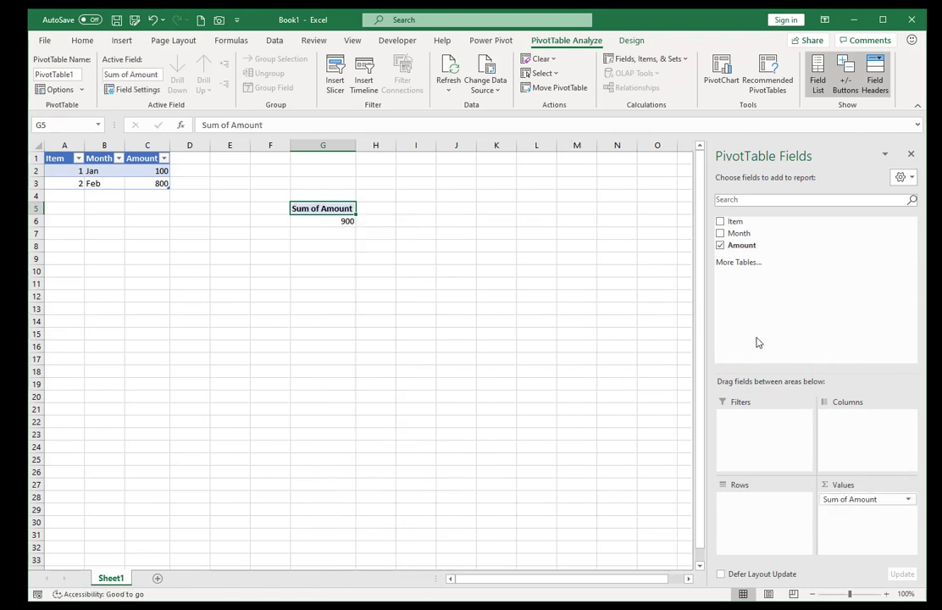
{"action": "left_click_drag", "start_coordinate": [733, 221], "coordinate": [746, 522]}
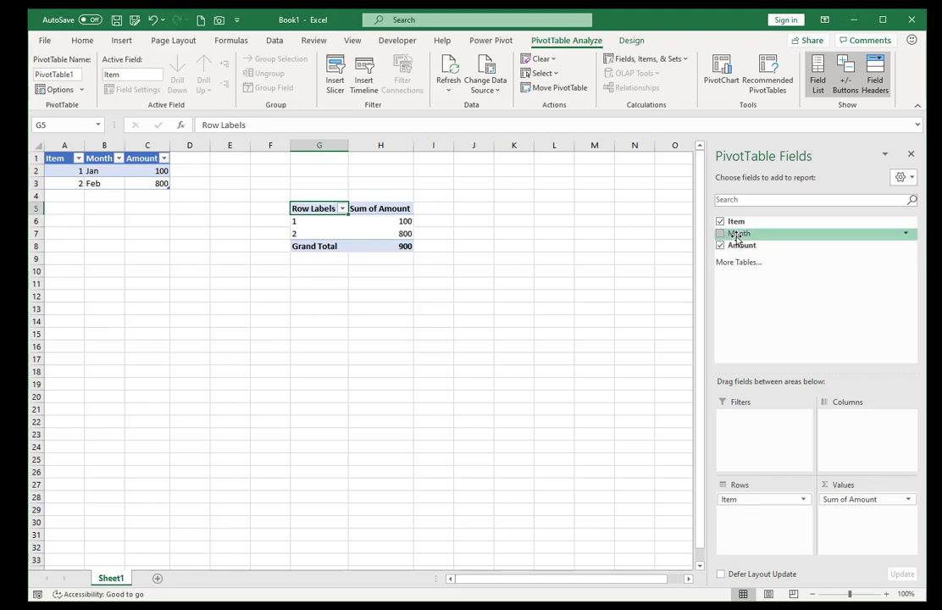
{"action": "left_click_drag", "start_coordinate": [739, 233], "coordinate": [759, 449]}
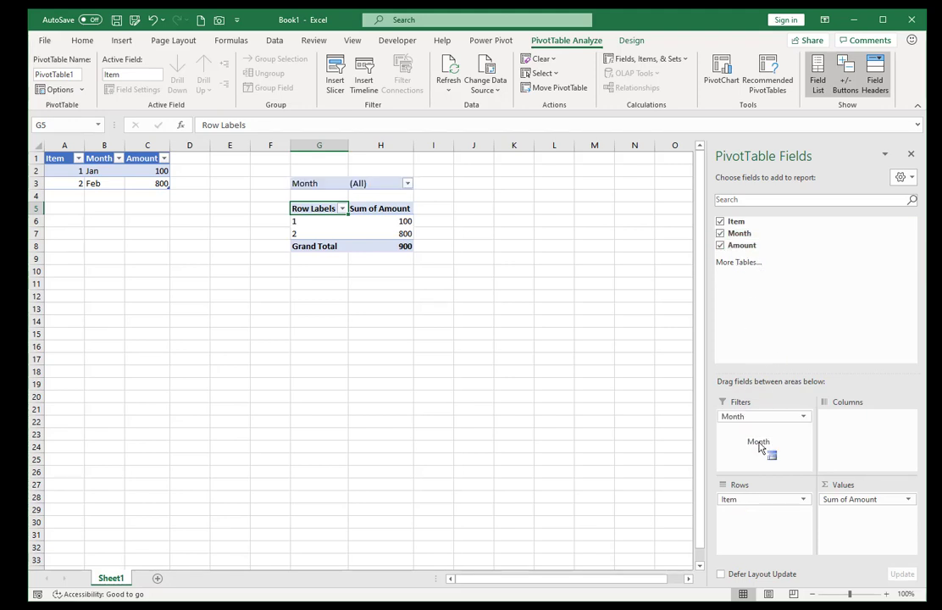
- Filter the PivotTable's Month to Jan and paste a copy of its item row G6:H6 at K6
{"action": "left_click", "coordinate": [407, 183]}
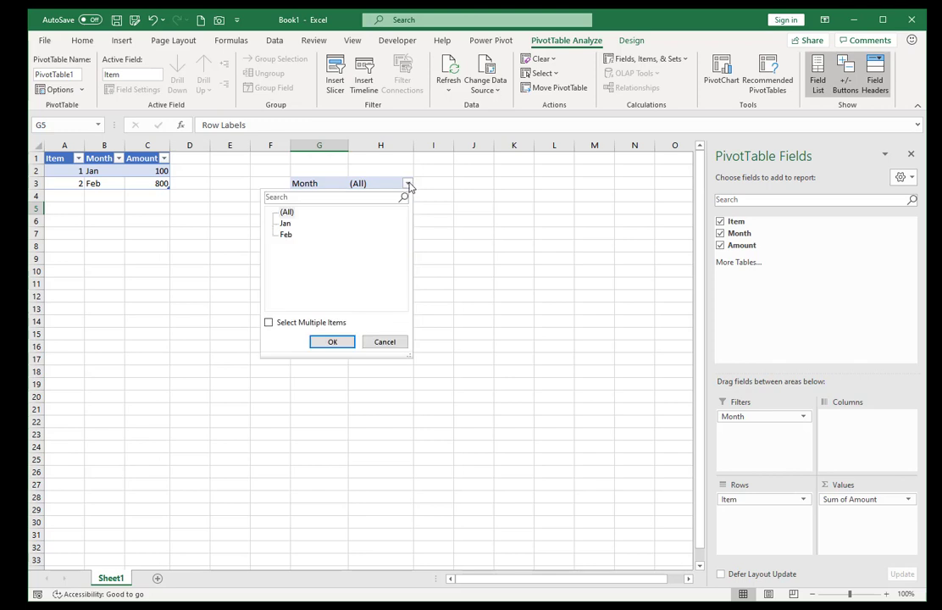
{"action": "left_click", "coordinate": [333, 342]}
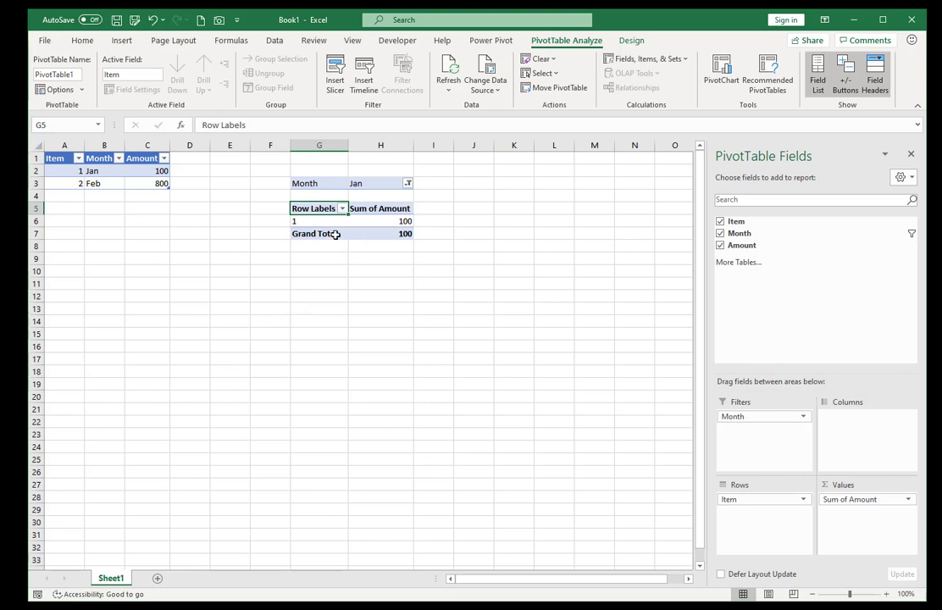
{"action": "left_click_drag", "start_coordinate": [310, 220], "coordinate": [366, 222]}
{"action": "key", "text": "ctrl+c"}
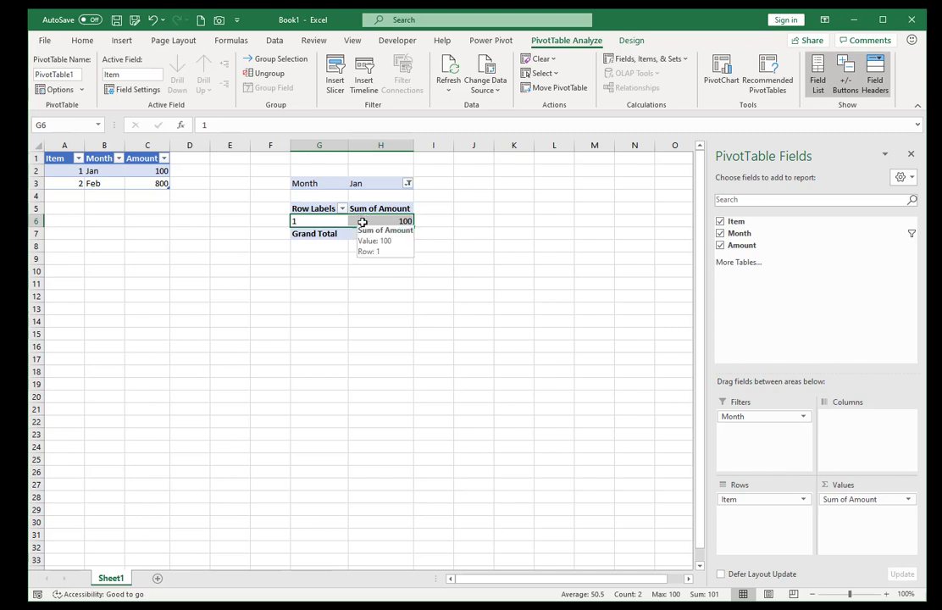
{"action": "right_click", "coordinate": [362, 222]}
{"action": "left_click", "coordinate": [389, 251]}
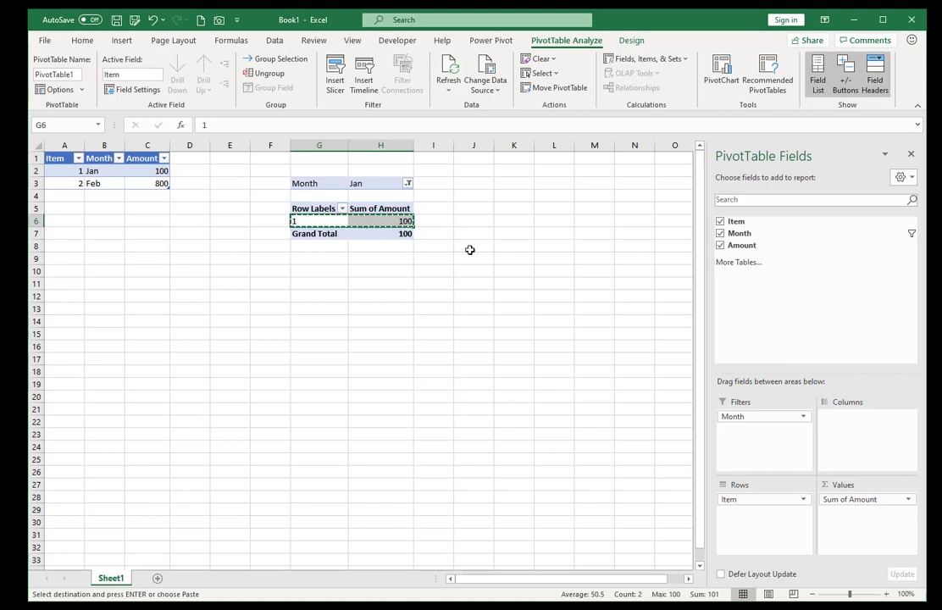
{"action": "left_click", "coordinate": [503, 219]}
{"action": "right_click", "coordinate": [503, 219]}
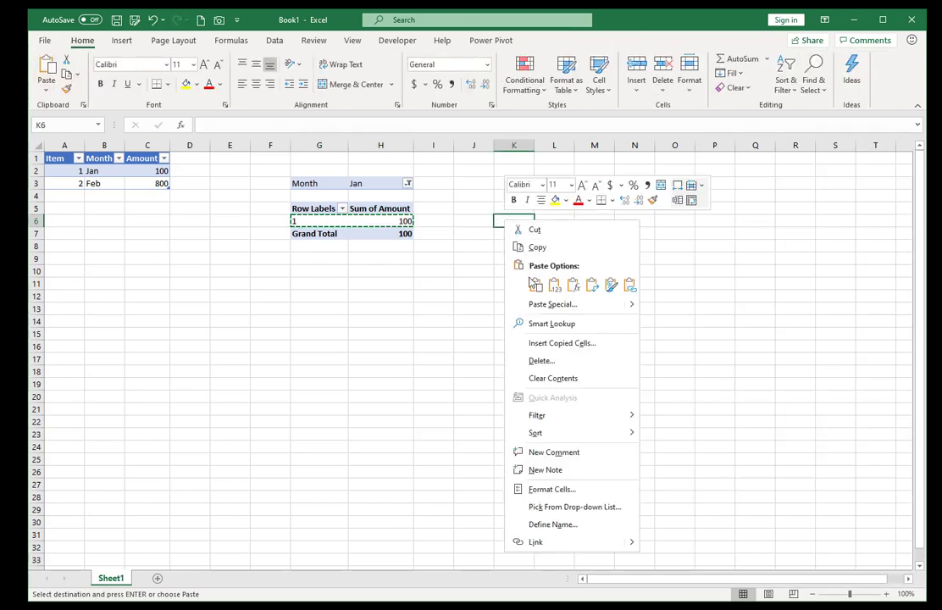
{"action": "left_click", "coordinate": [535, 284]}
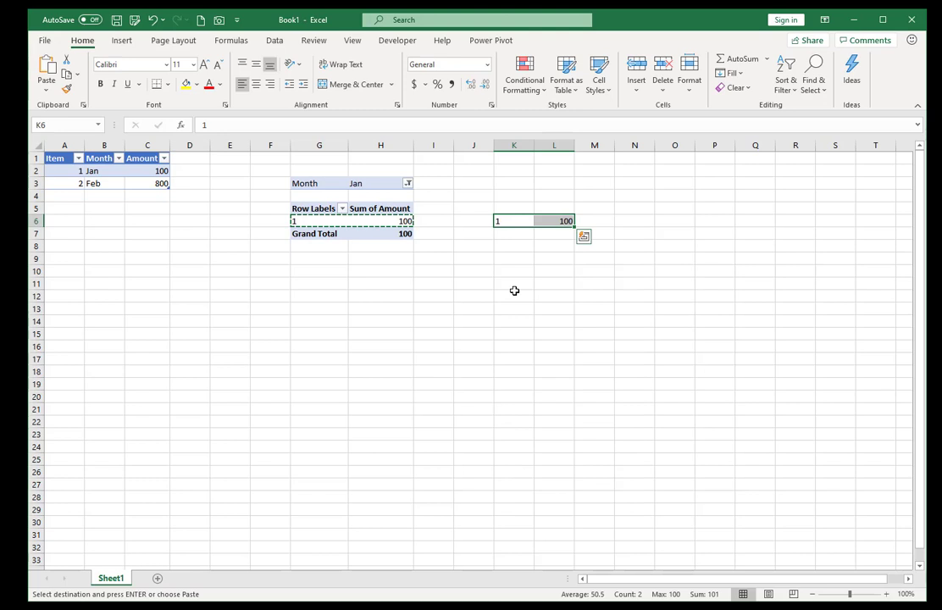
- Switch the PivotTable's Month filter to Feb and paste the still-copied row G6:H6 at K9
{"action": "left_click", "coordinate": [407, 184]}
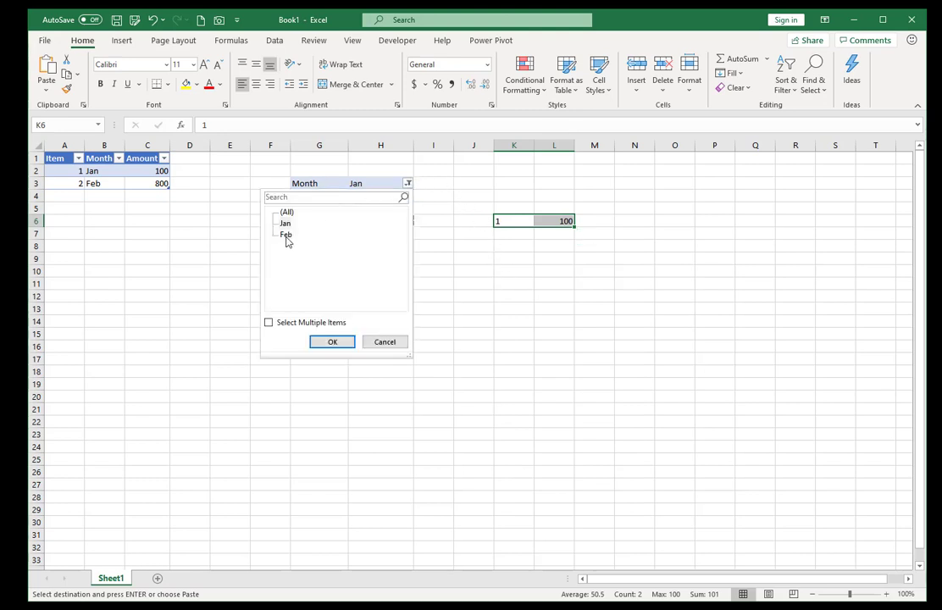
{"action": "left_click", "coordinate": [286, 237]}
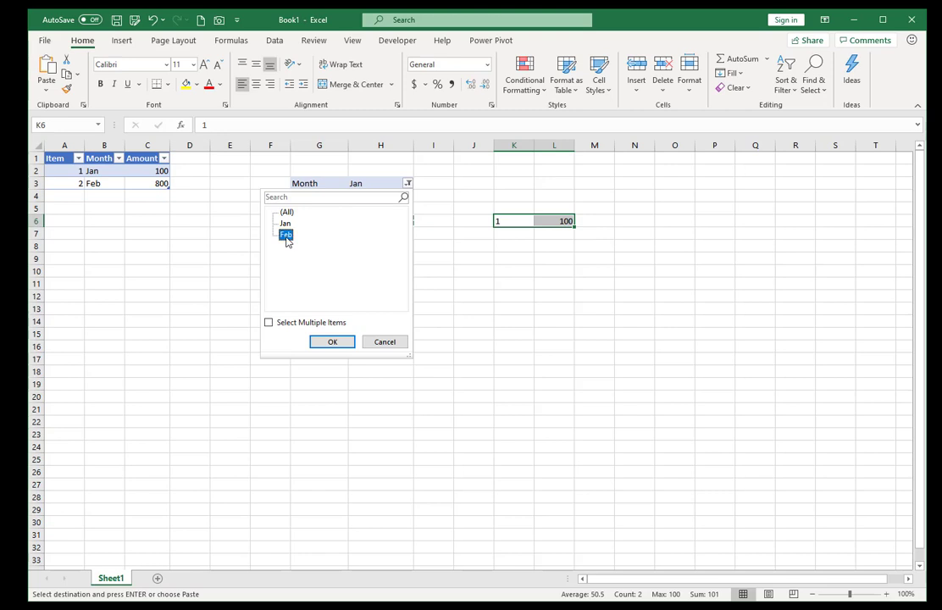
{"action": "left_click", "coordinate": [332, 343]}
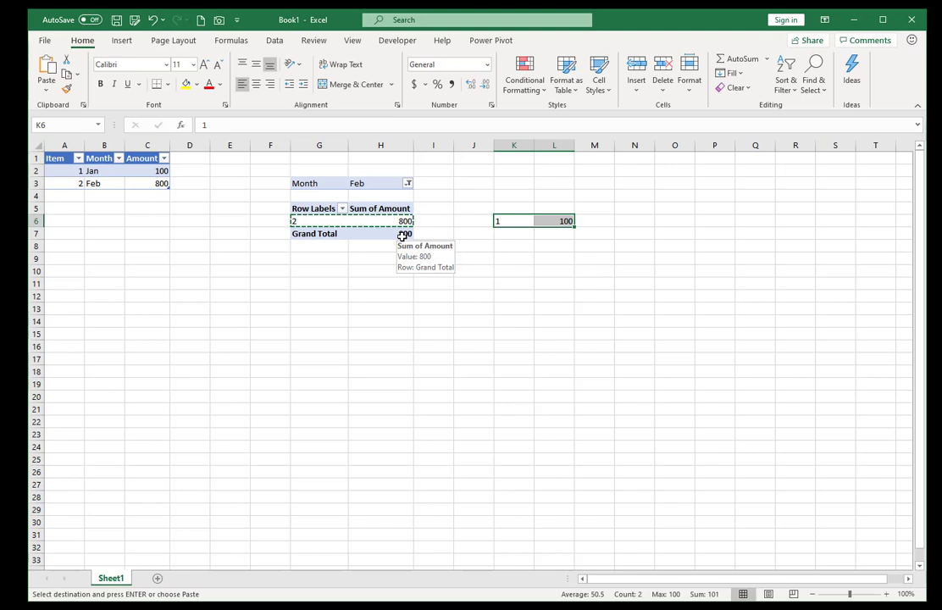
{"action": "left_click", "coordinate": [507, 257]}
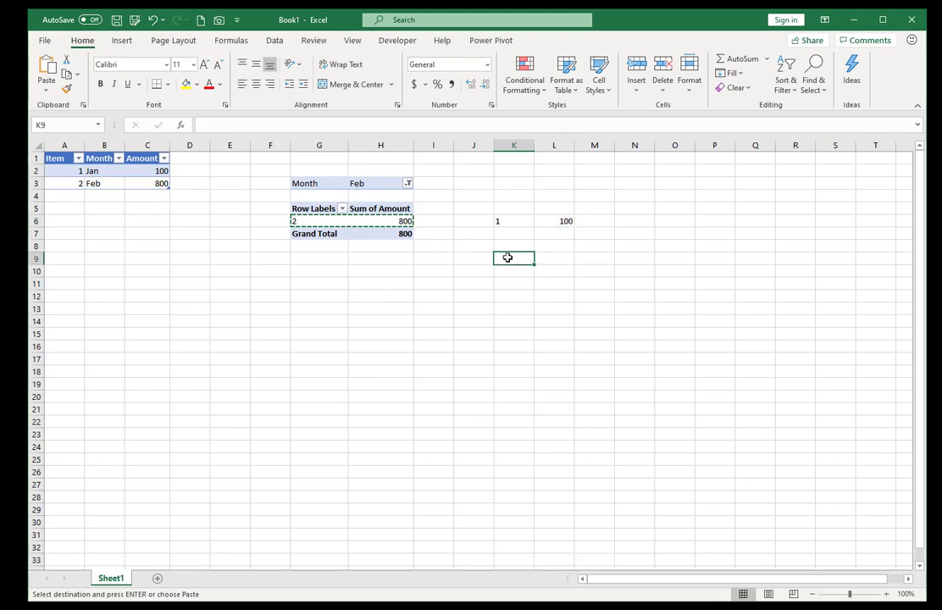
{"action": "right_click", "coordinate": [508, 259]}
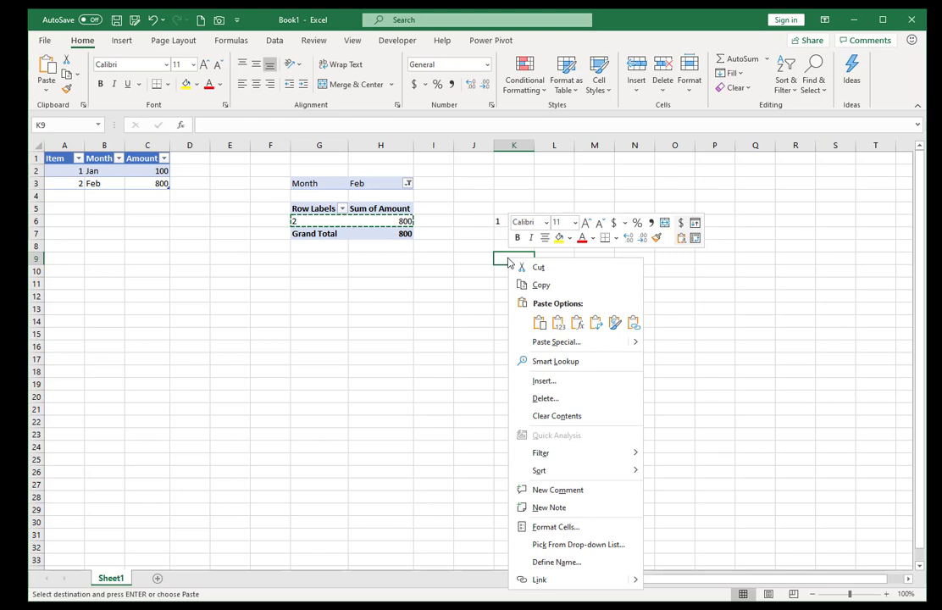
{"action": "left_click", "coordinate": [539, 322]}
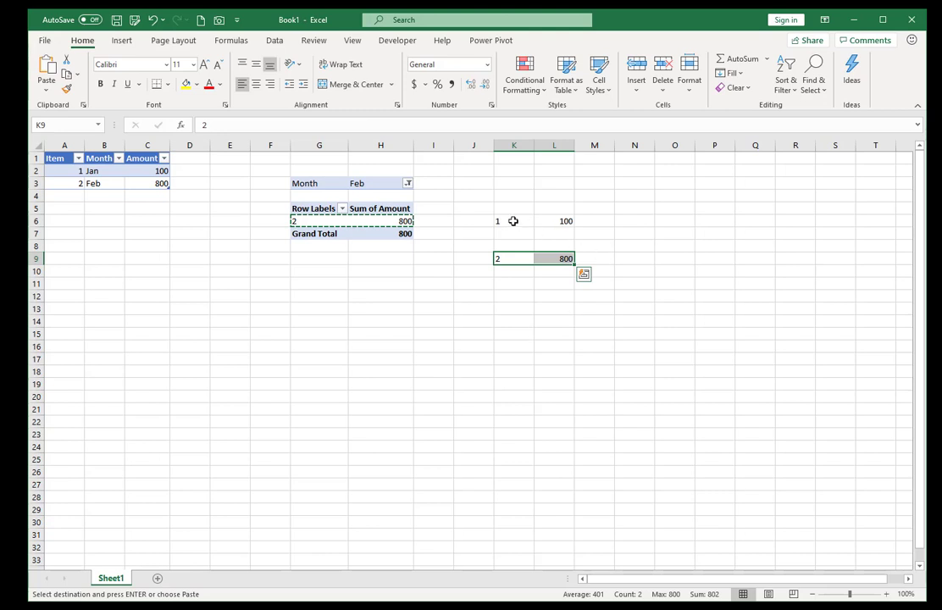
- Clear the pasted rows in J4:L11 and paste a copy of the whole PivotTable G3:H7 at K3
{"action": "left_click_drag", "start_coordinate": [467, 197], "coordinate": [568, 294]}
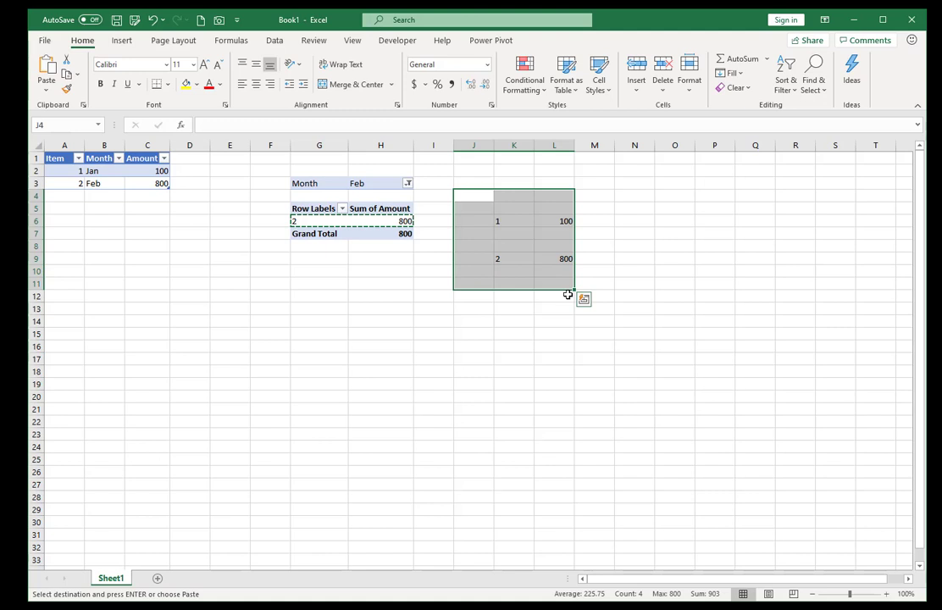
{"action": "key", "text": "ctrl+z"}
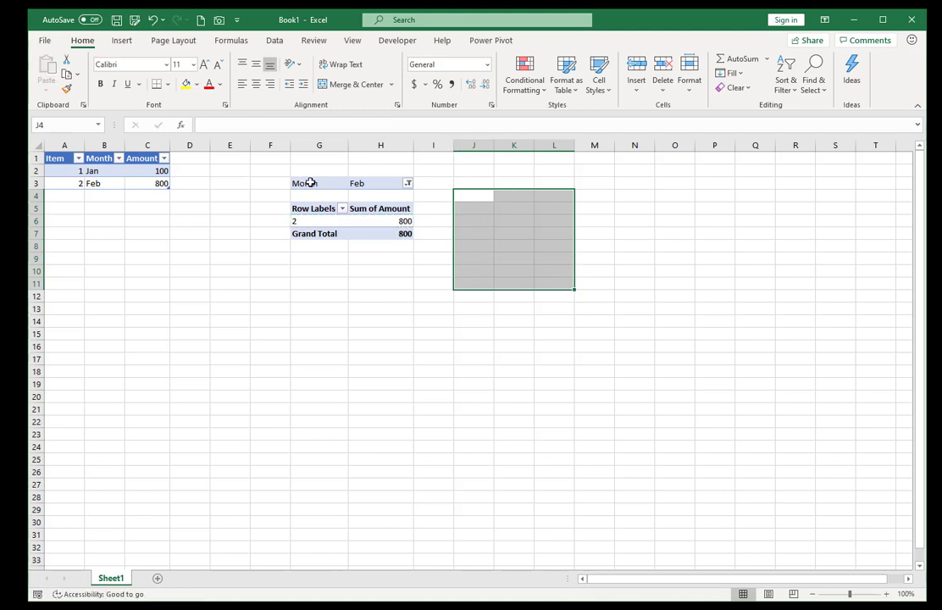
{"action": "left_click_drag", "start_coordinate": [310, 183], "coordinate": [384, 232]}
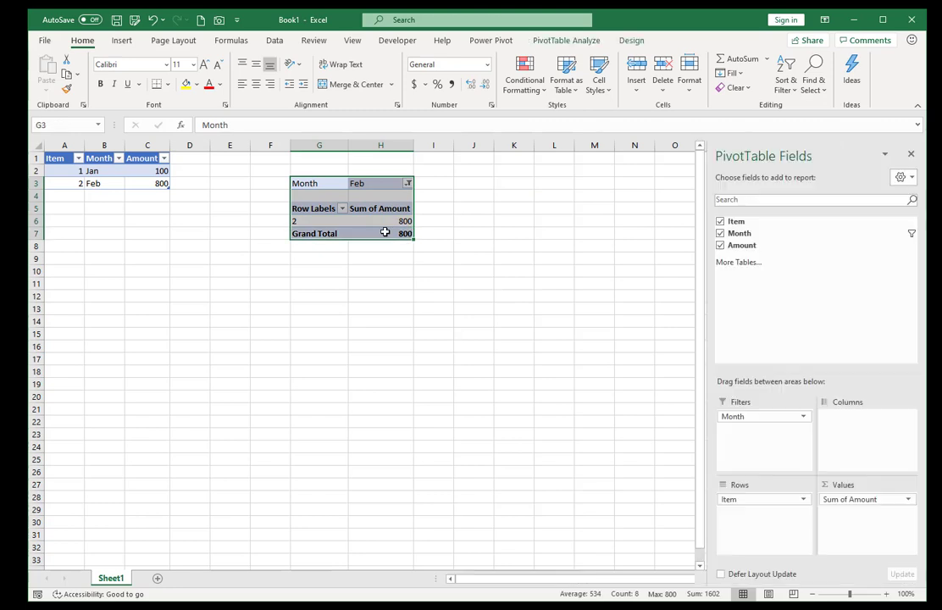
{"action": "right_click", "coordinate": [307, 193]}
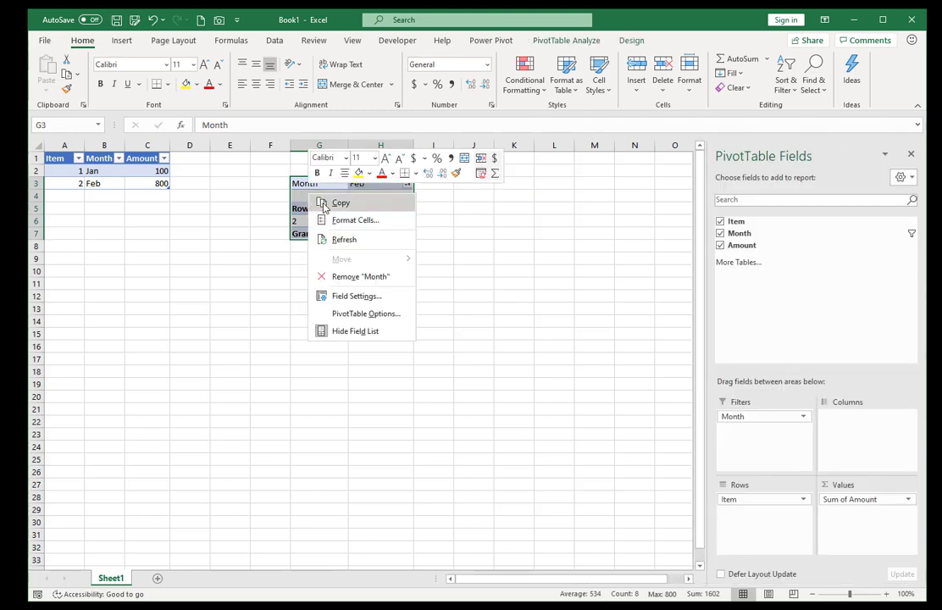
{"action": "left_click", "coordinate": [333, 200]}
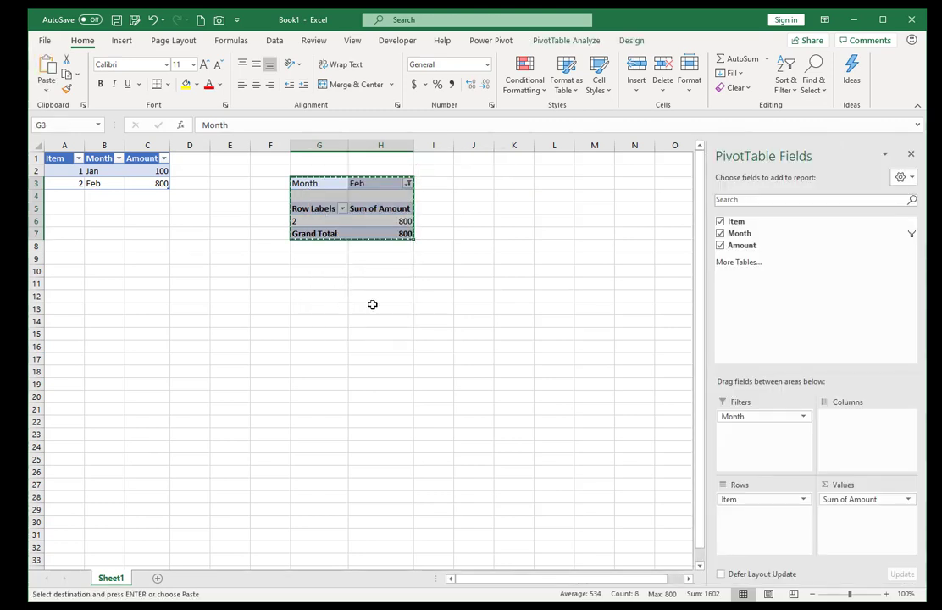
{"action": "right_click", "coordinate": [521, 183]}
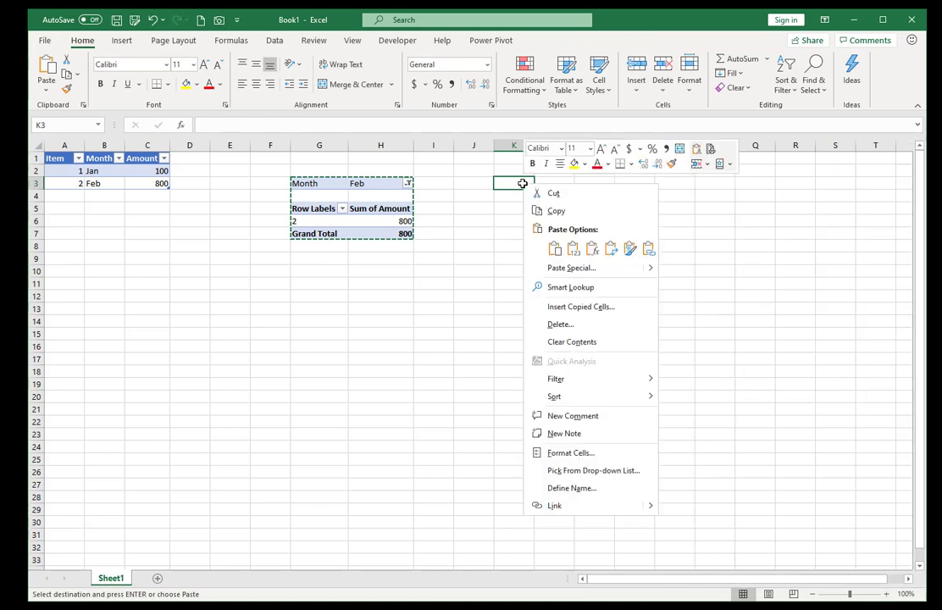
{"action": "left_click", "coordinate": [554, 248]}
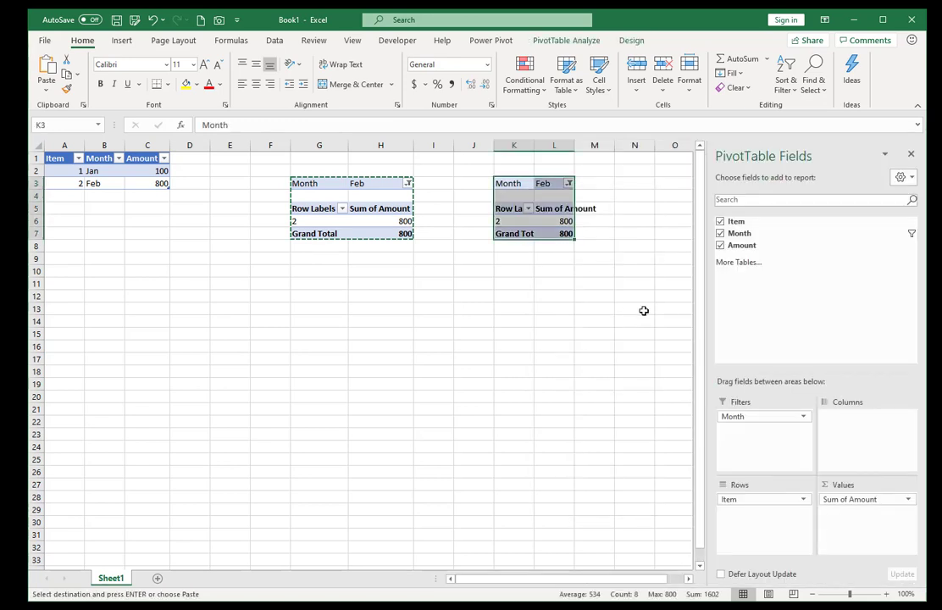
- Filter the original PivotTable's Month to Jan and paste the still-copied PivotTable range at K11
{"action": "left_click", "coordinate": [408, 183]}
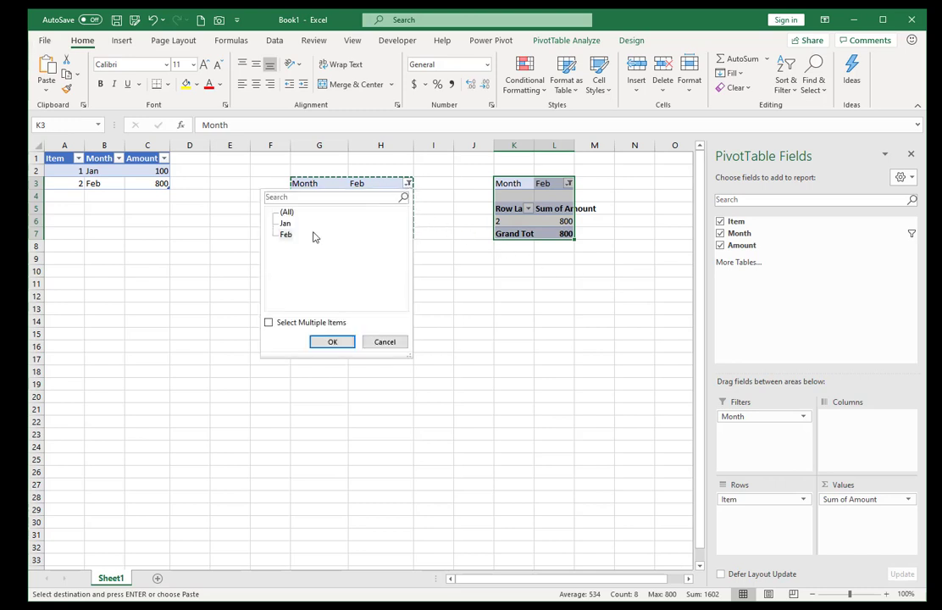
{"action": "left_click", "coordinate": [286, 224]}
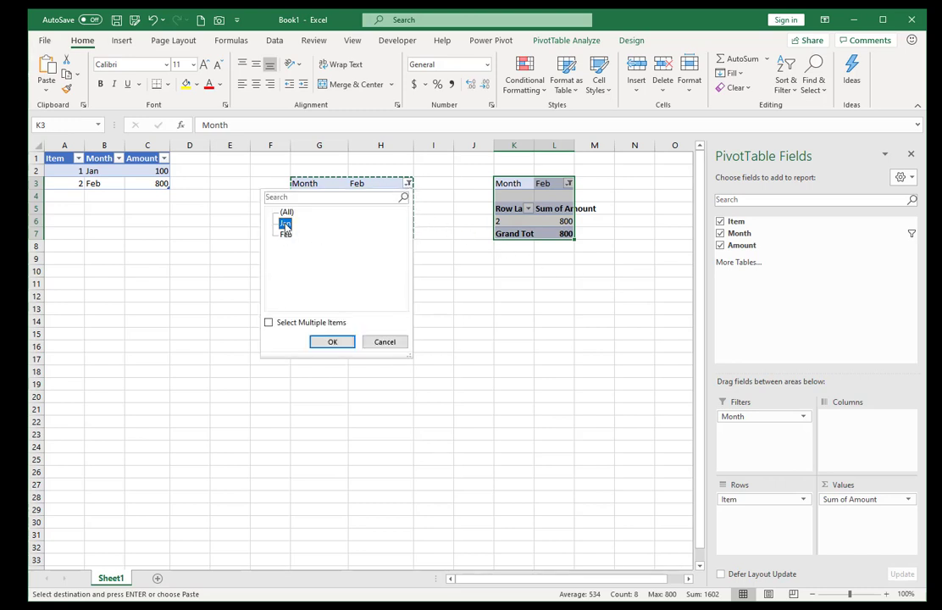
{"action": "left_click", "coordinate": [333, 342]}
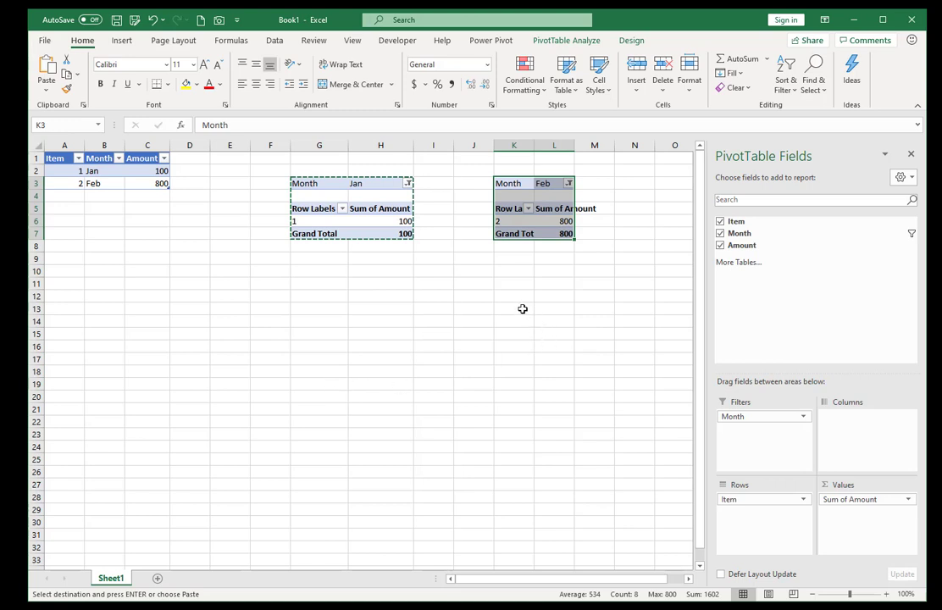
{"action": "left_click", "coordinate": [513, 281]}
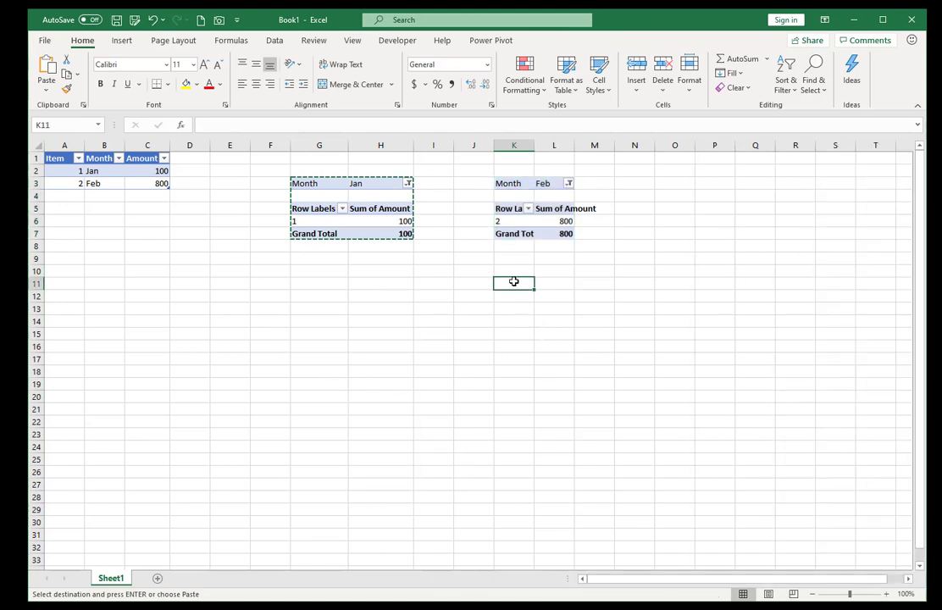
{"action": "right_click", "coordinate": [514, 281]}
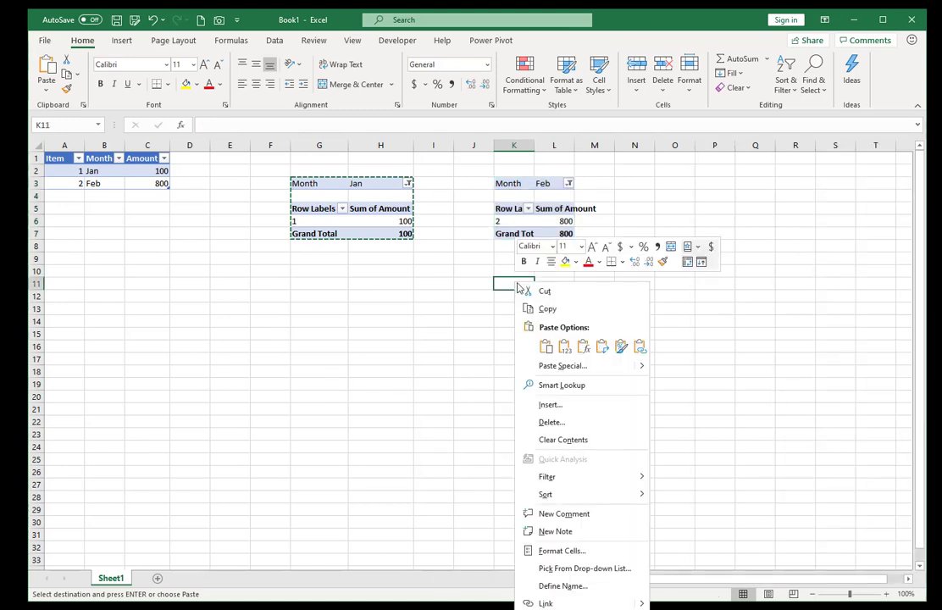
{"action": "left_click", "coordinate": [544, 349]}
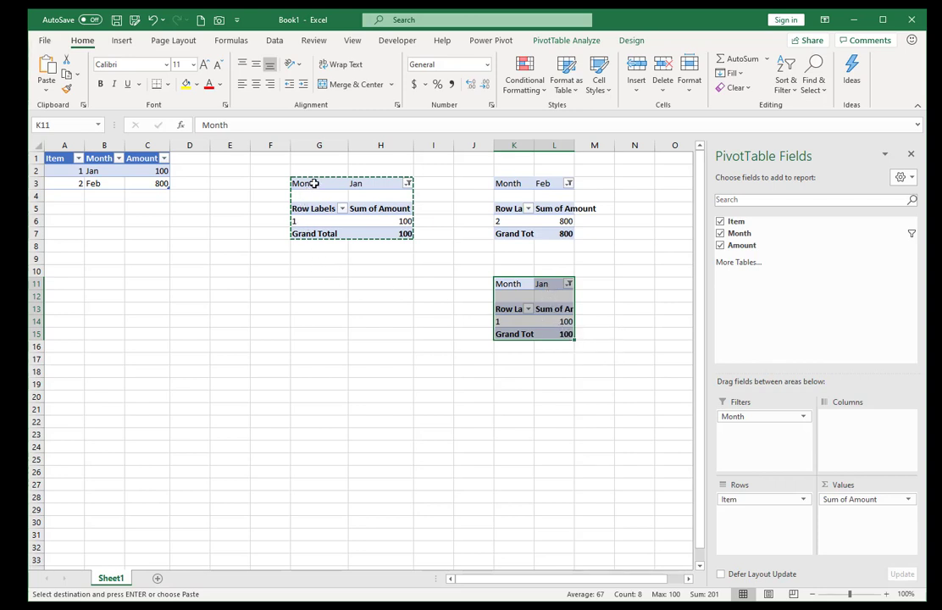
- Paste another copy of the whole original PivotTable G3:H7 below it at G15
{"action": "left_click_drag", "start_coordinate": [313, 183], "coordinate": [395, 231]}
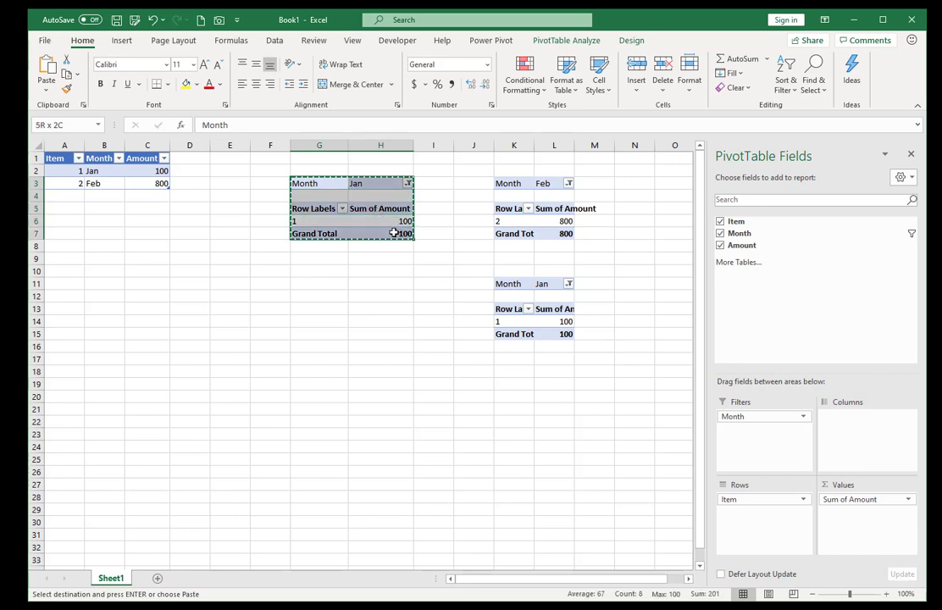
{"action": "right_click", "coordinate": [373, 207]}
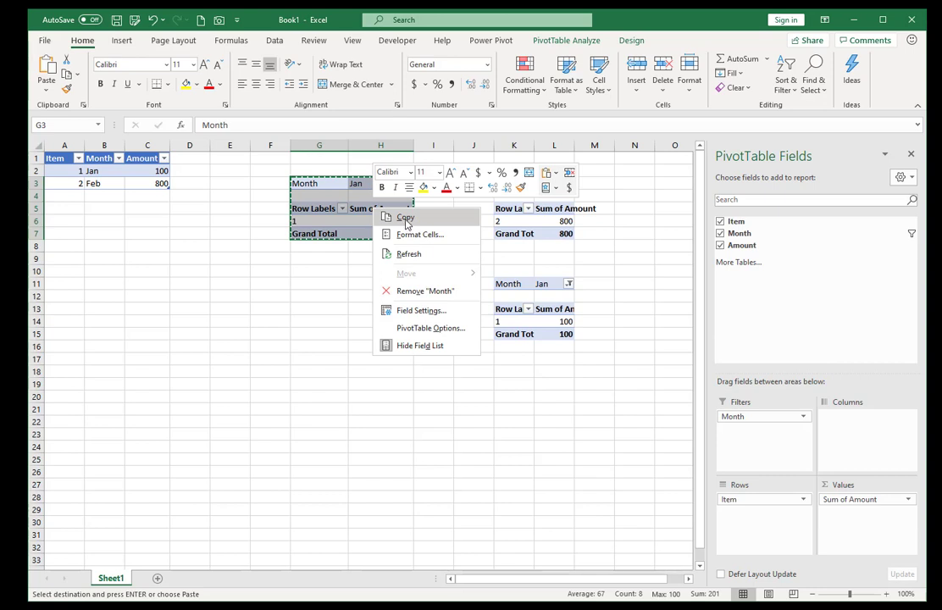
{"action": "key", "text": "Escape"}
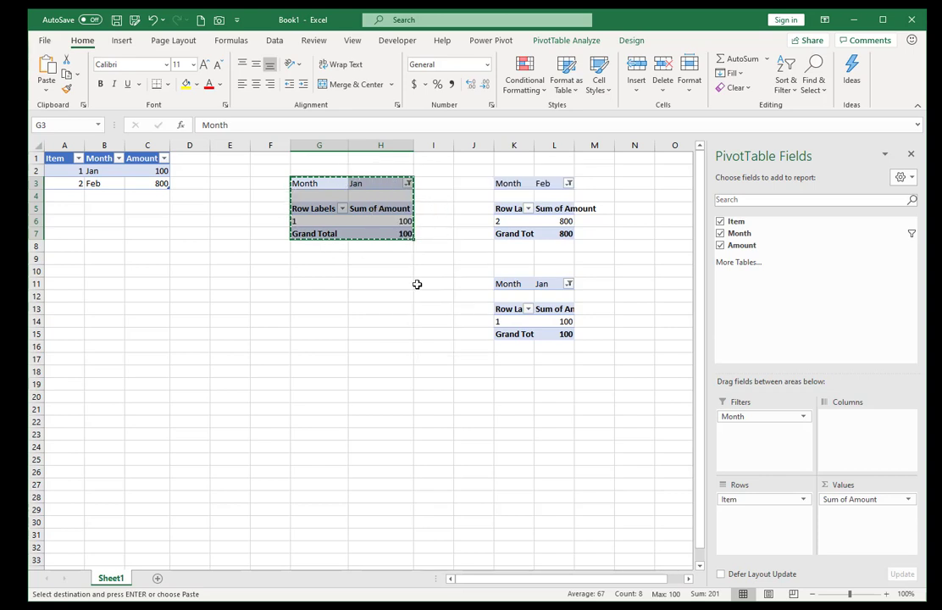
{"action": "right_click", "coordinate": [299, 334]}
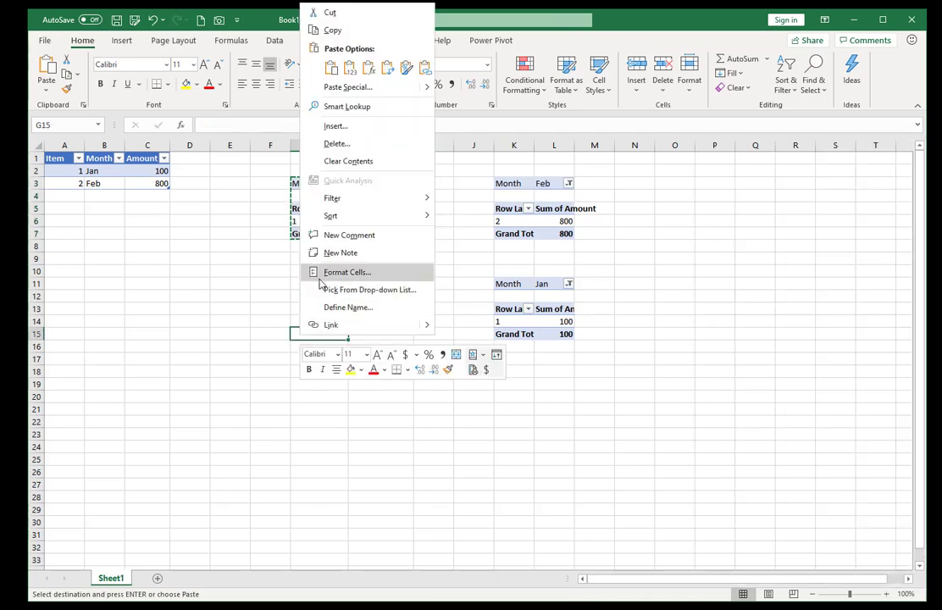
{"action": "left_click", "coordinate": [331, 68]}
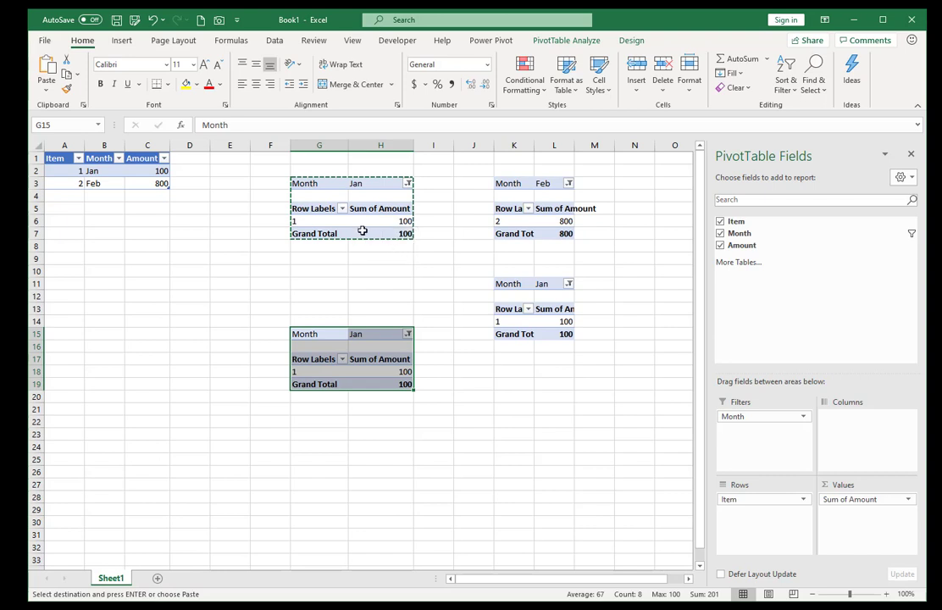
{"action": "double_click", "coordinate": [326, 220]}
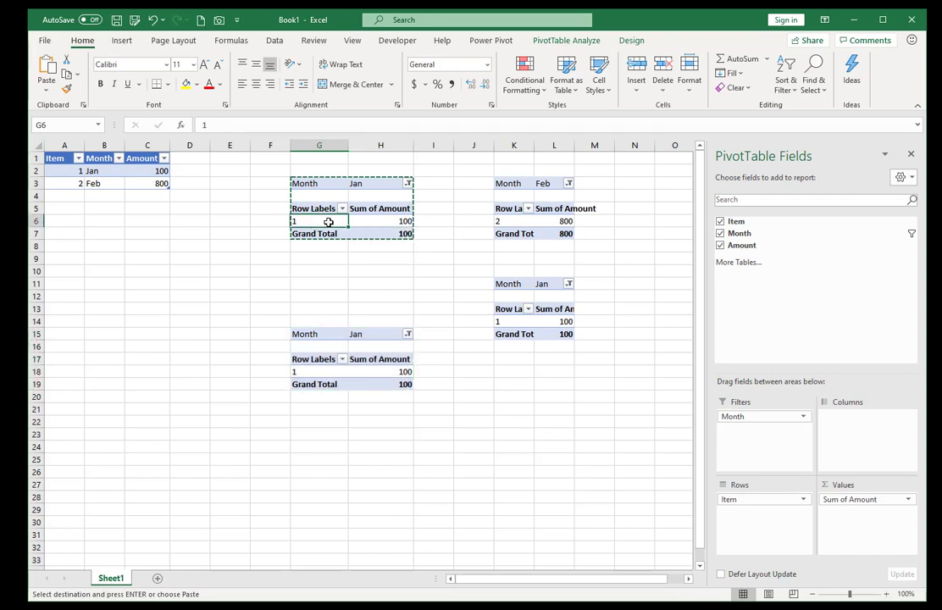
{"action": "left_click", "coordinate": [574, 370]}
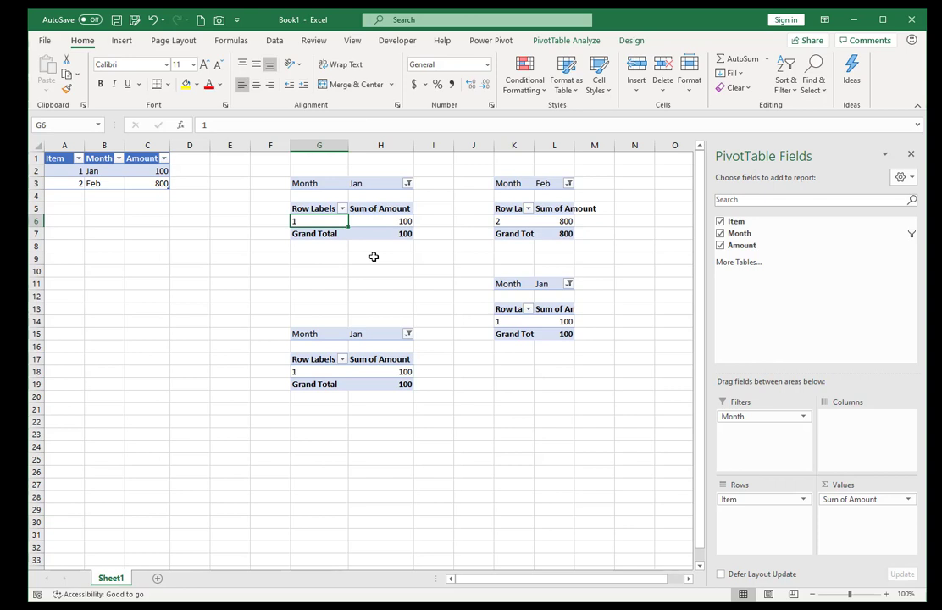
{"action": "left_click", "coordinate": [438, 282]}
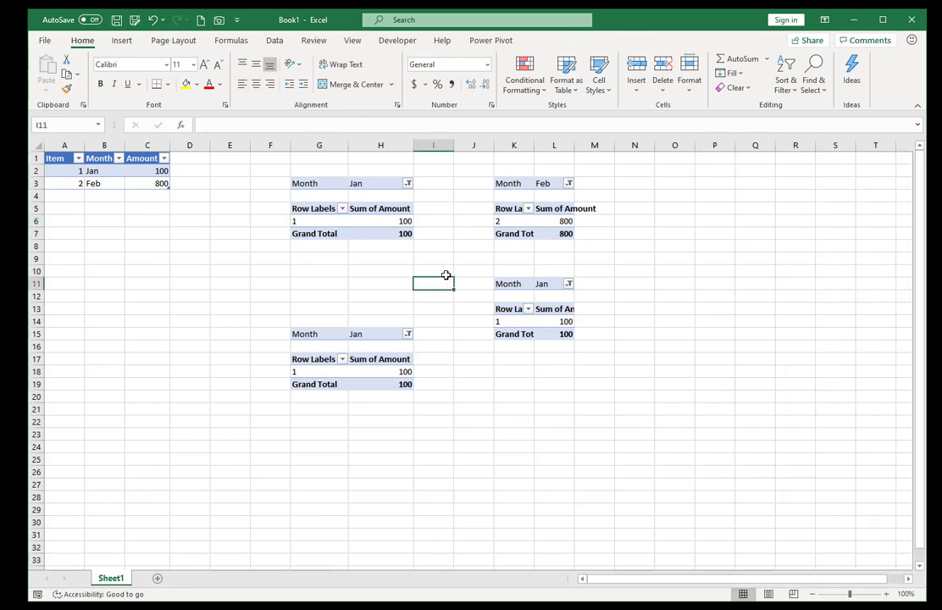
{"action": "right_click", "coordinate": [401, 312]}
{"action": "key", "text": "Escape"}
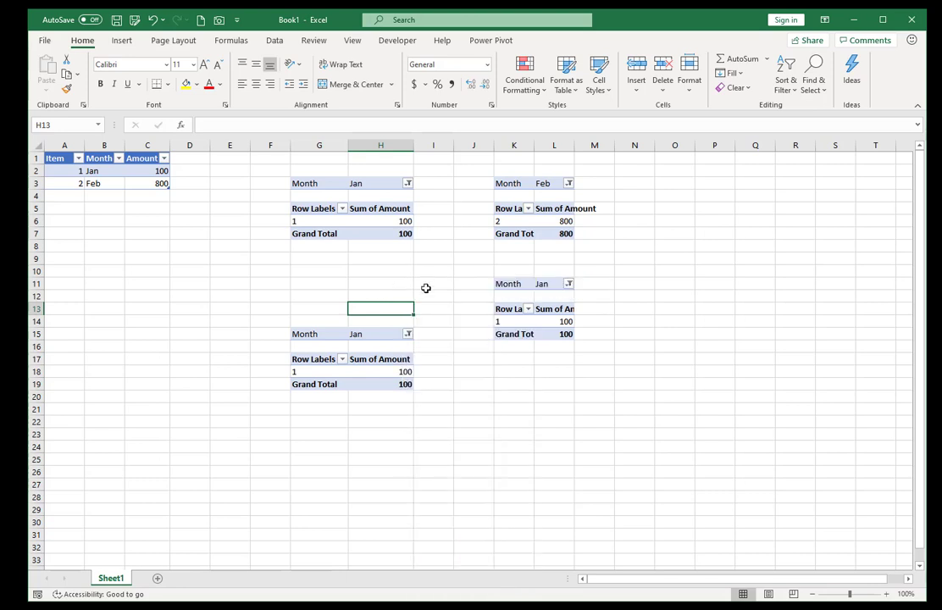